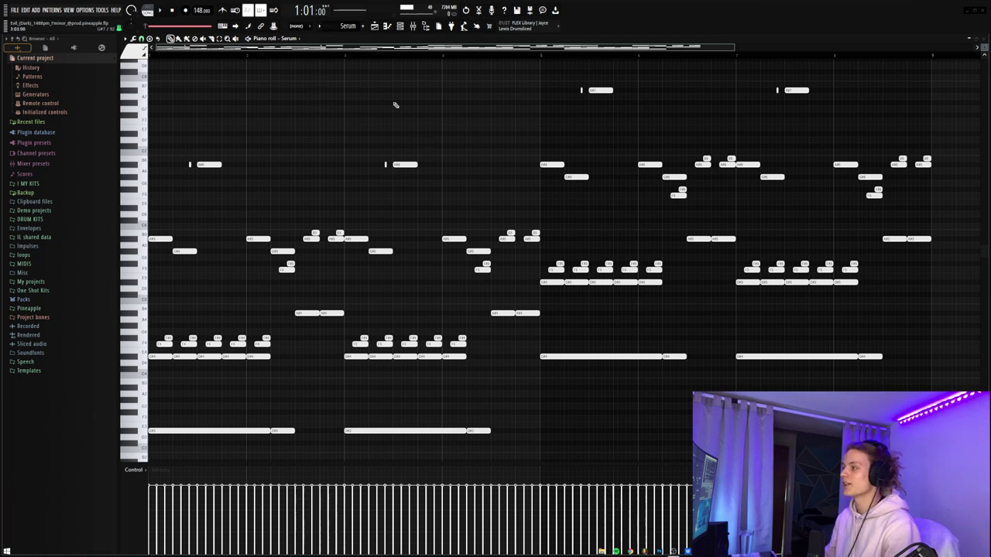
Step: Marquee-select the right half of the chord notes and scroll to an empty stretch of the piano roll
{"action": "left_click_drag", "start_coordinate": [387, 106], "coordinate": [836, 124]}
{"action": "left_click_drag", "start_coordinate": [560, 70], "coordinate": [935, 386]}
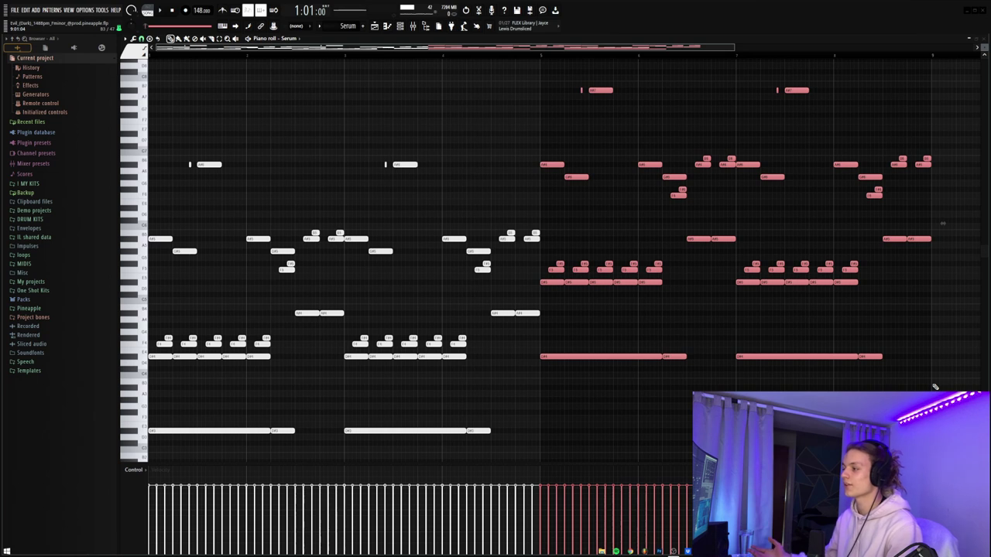
{"action": "scroll", "coordinate": [529, 205], "scroll_direction": "up", "scroll_amount": 3}
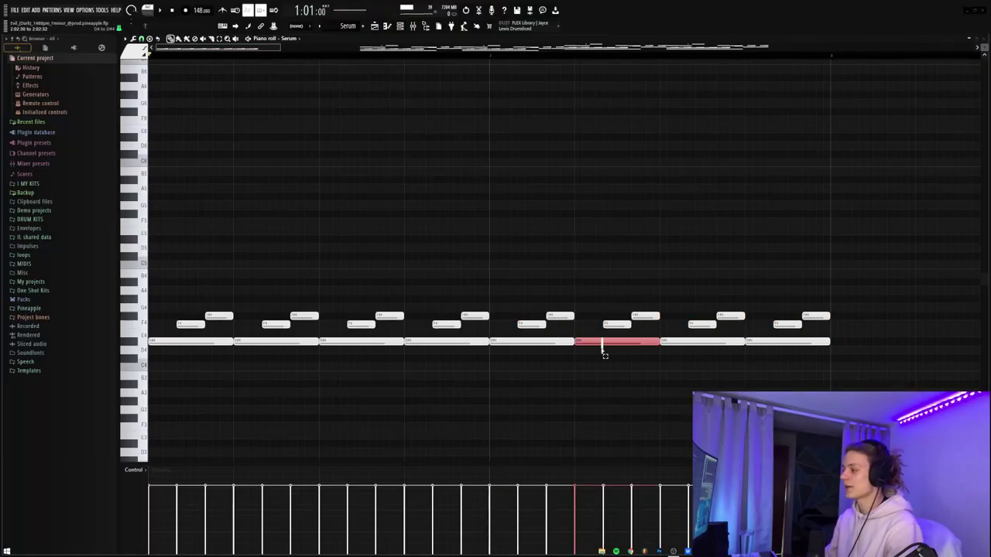
Step: Drop the selected note of the sixth repeat down an octave
{"action": "key", "text": "shift+Down"}
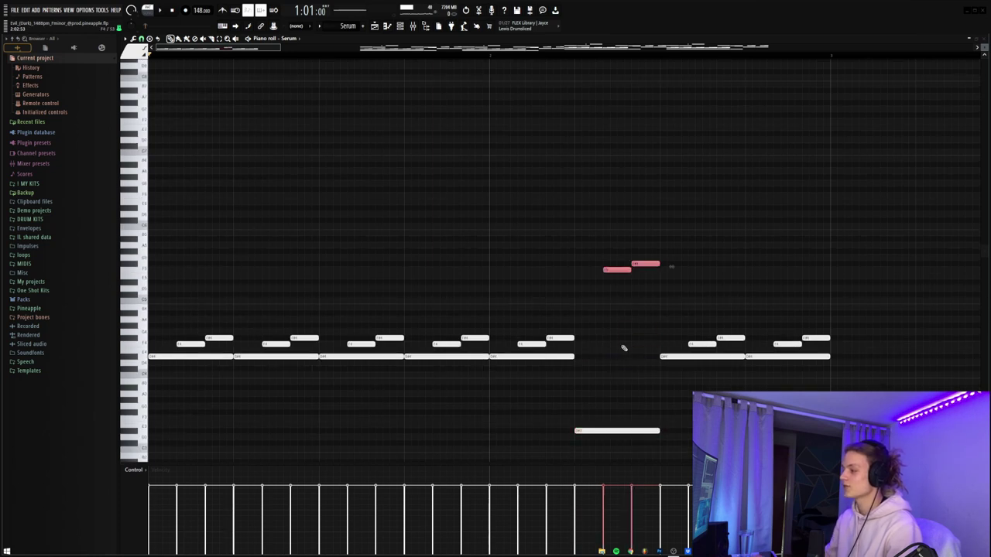
Step: Shift the six right-hand notes an octave, select the four upper notes, and preview the pattern
{"action": "left_click_drag", "start_coordinate": [841, 325], "coordinate": [682, 387]}
{"action": "key", "text": "ctrl+Up"}
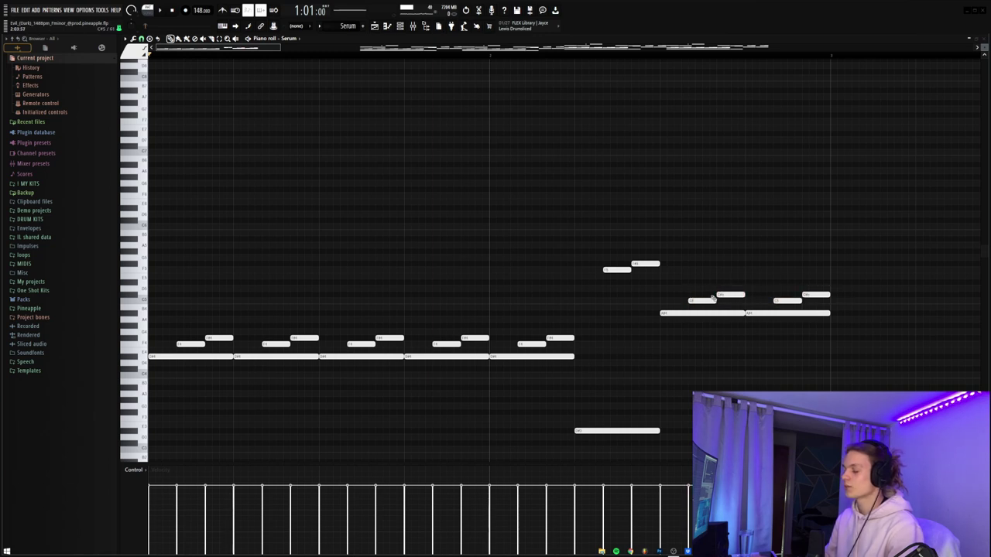
{"action": "left_click_drag", "start_coordinate": [688, 308], "coordinate": [843, 283]}
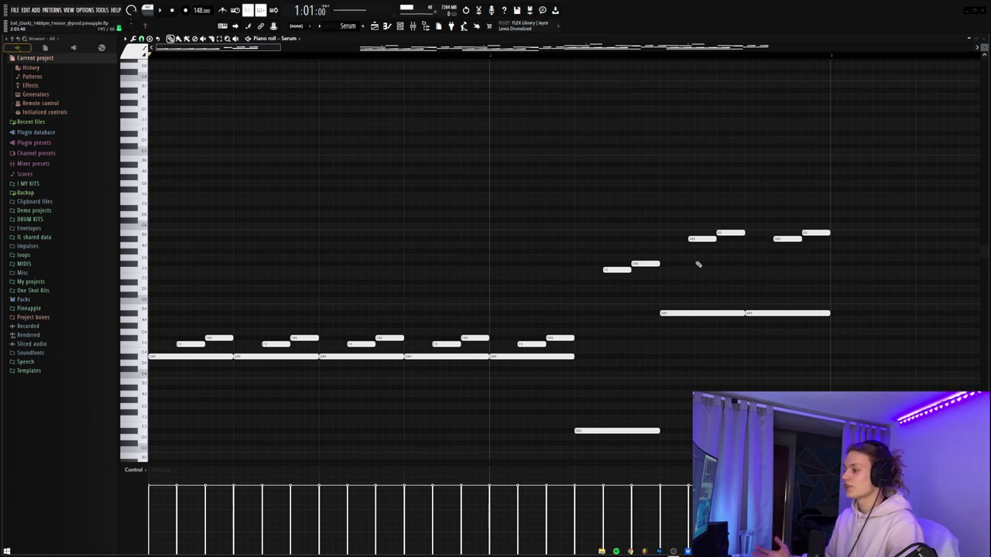
{"action": "key", "text": "space"}
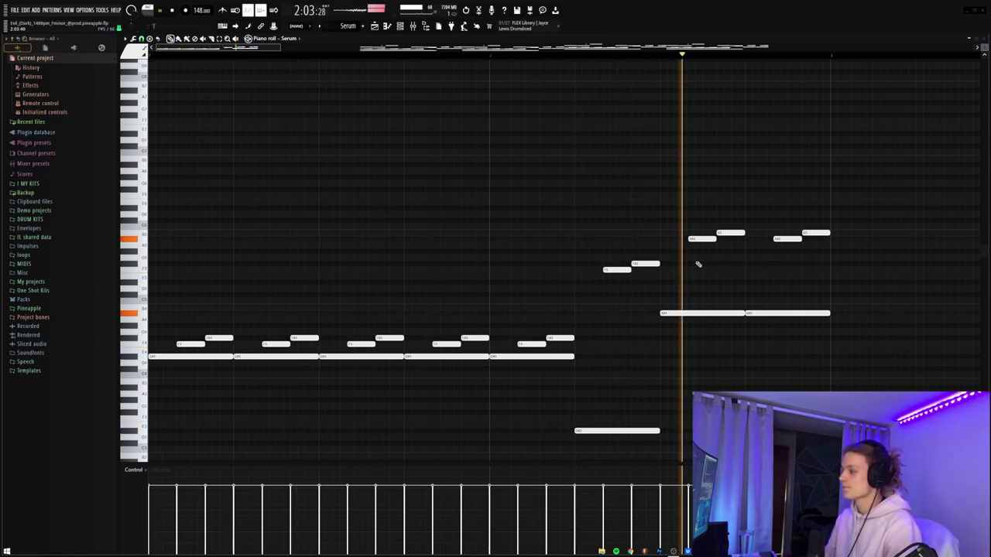
{"action": "key", "text": "space"}
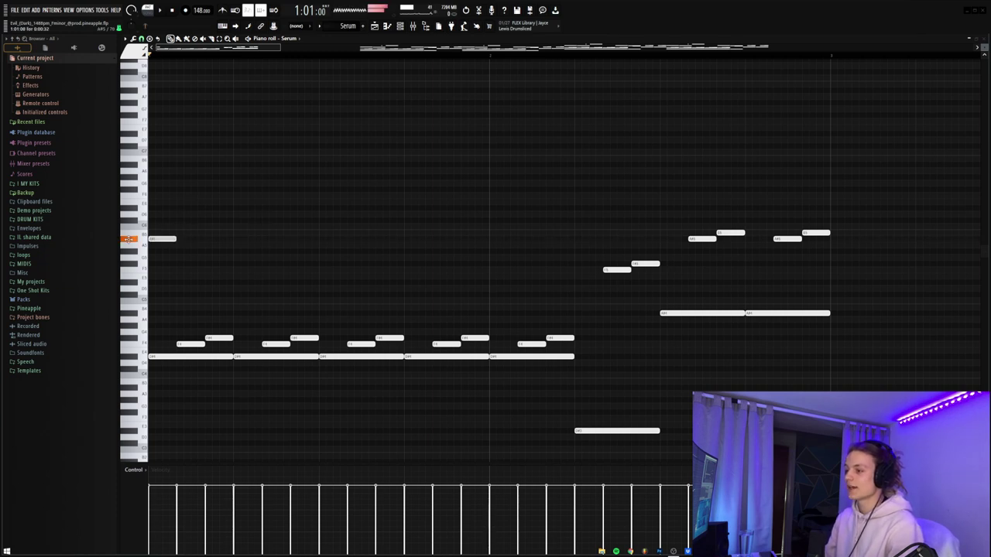
Step: Select the two upper-left melody notes and play the pattern back
{"action": "left_click_drag", "start_coordinate": [338, 279], "coordinate": [148, 205]}
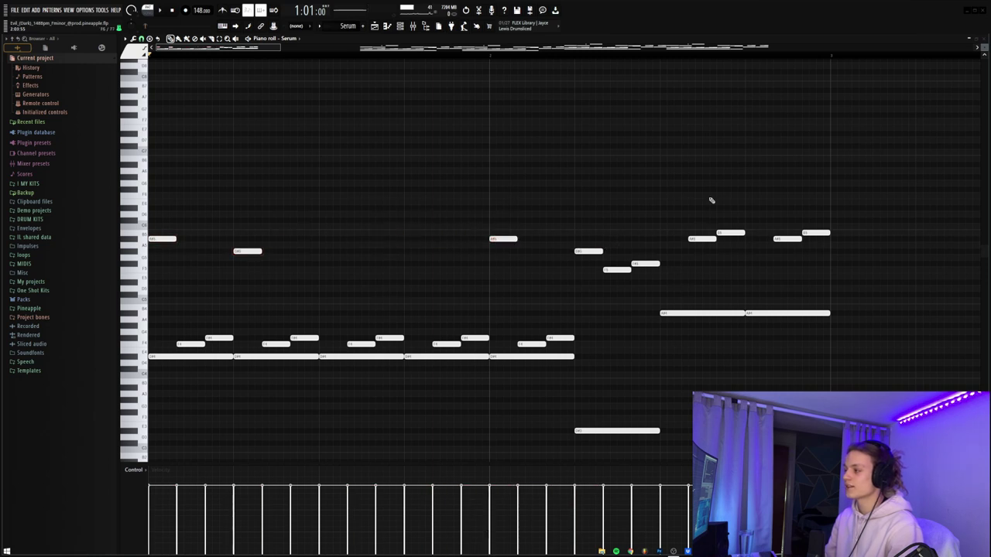
{"action": "key", "text": "space"}
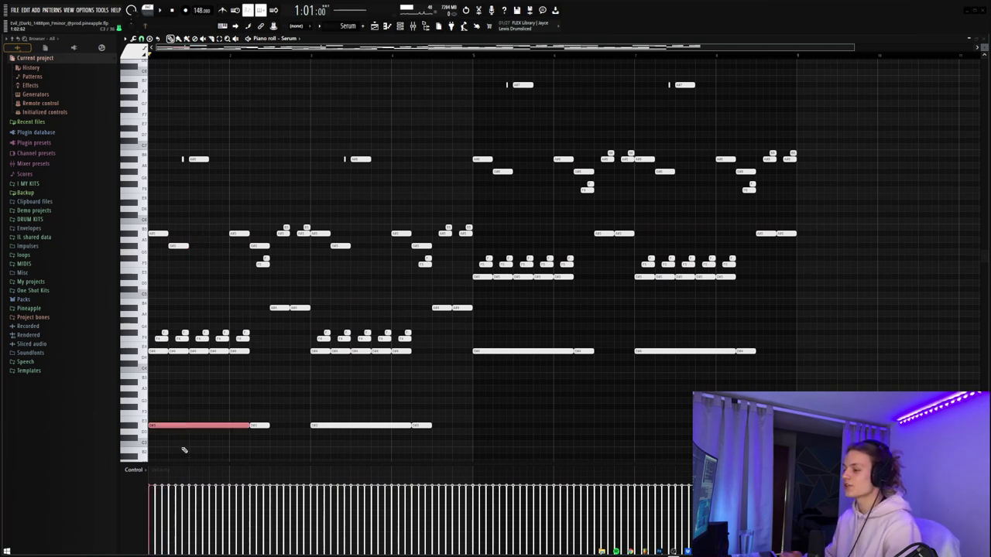
Step: Select both A#5 notes in the Serum piano roll
{"action": "left_click_drag", "start_coordinate": [411, 147], "coordinate": [149, 165]}
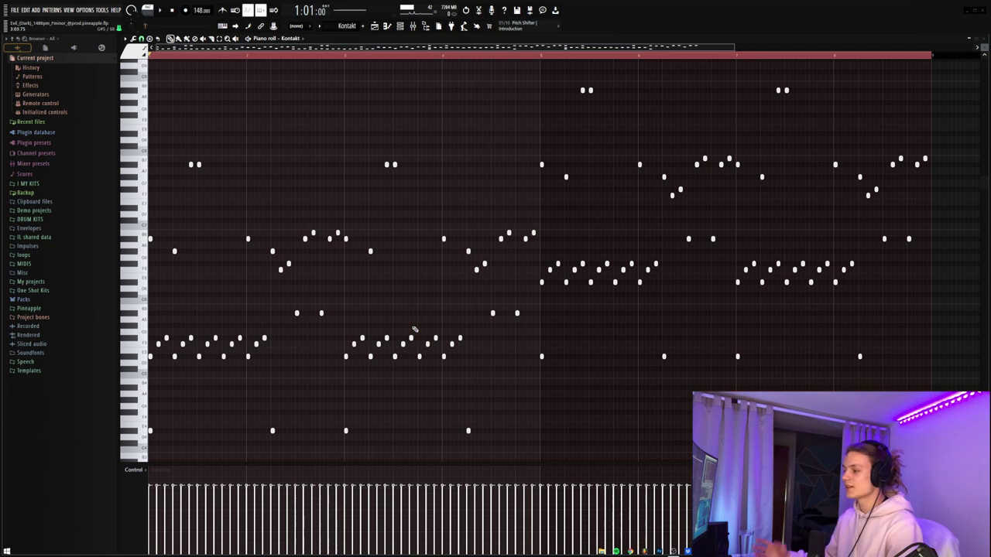
Step: Select every note in the Kontakt pattern
{"action": "key", "text": "ctrl+a"}
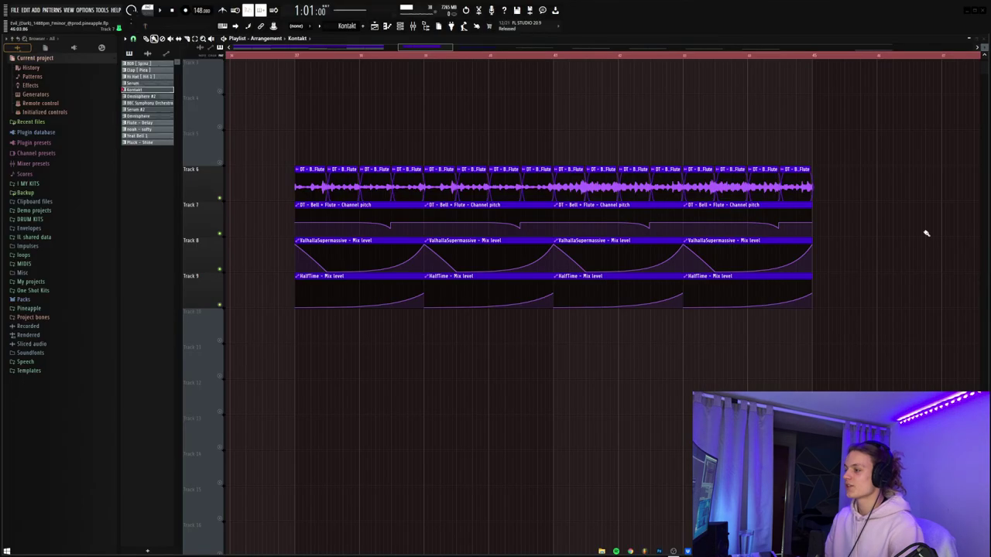
{"action": "left_click_drag", "start_coordinate": [876, 237], "coordinate": [296, 293]}
{"action": "left_click", "coordinate": [378, 374]}
{"action": "left_click_drag", "start_coordinate": [279, 237], "coordinate": [837, 267]}
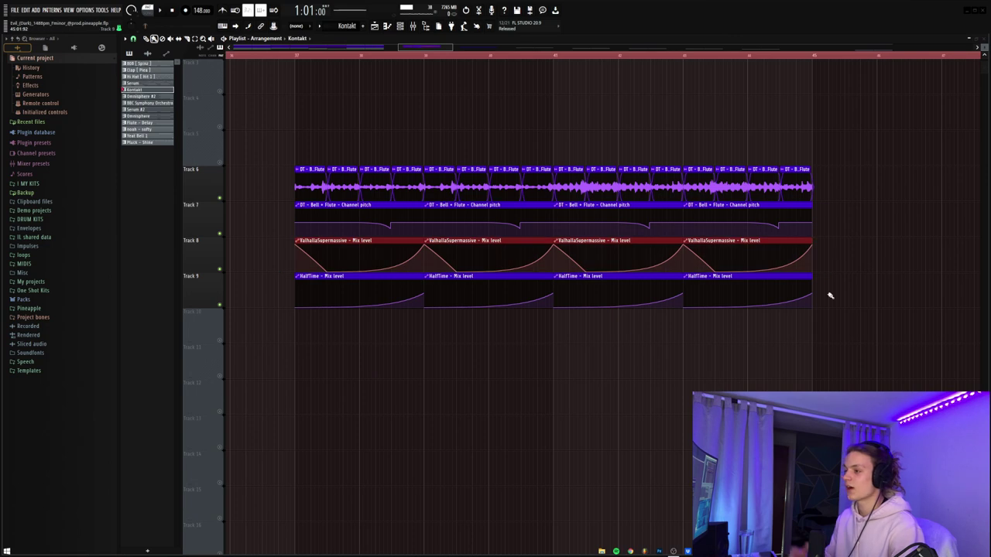
{"action": "double_click", "coordinate": [409, 187]}
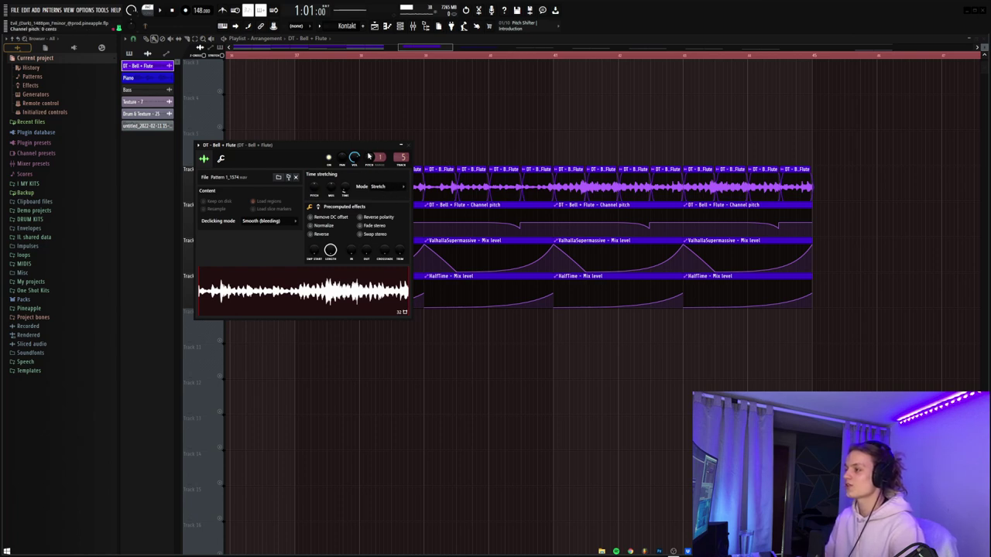
{"action": "right_click", "coordinate": [368, 160]}
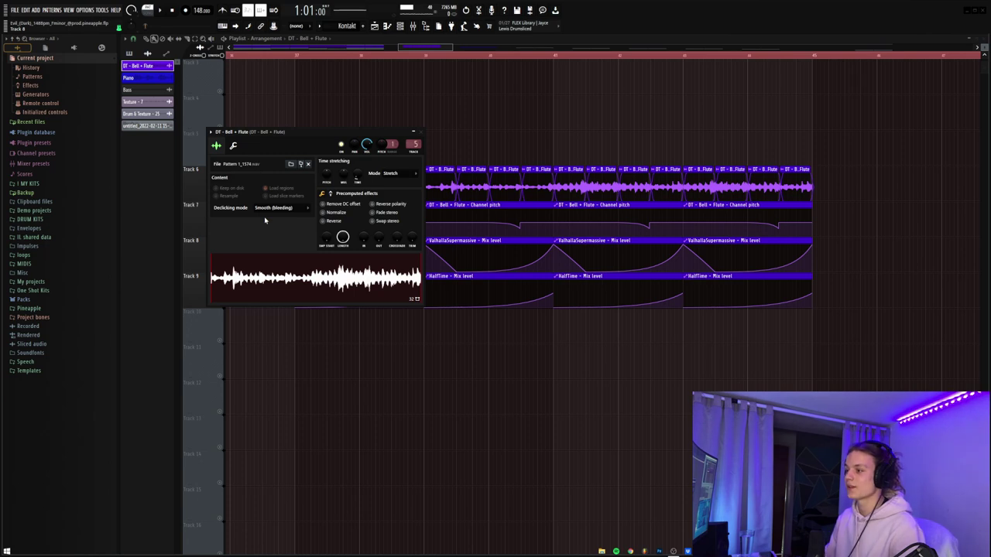
Step: Close the audio clip settings and scroll through the Omnisphere #2 wash chords
{"action": "key", "text": "Escape"}
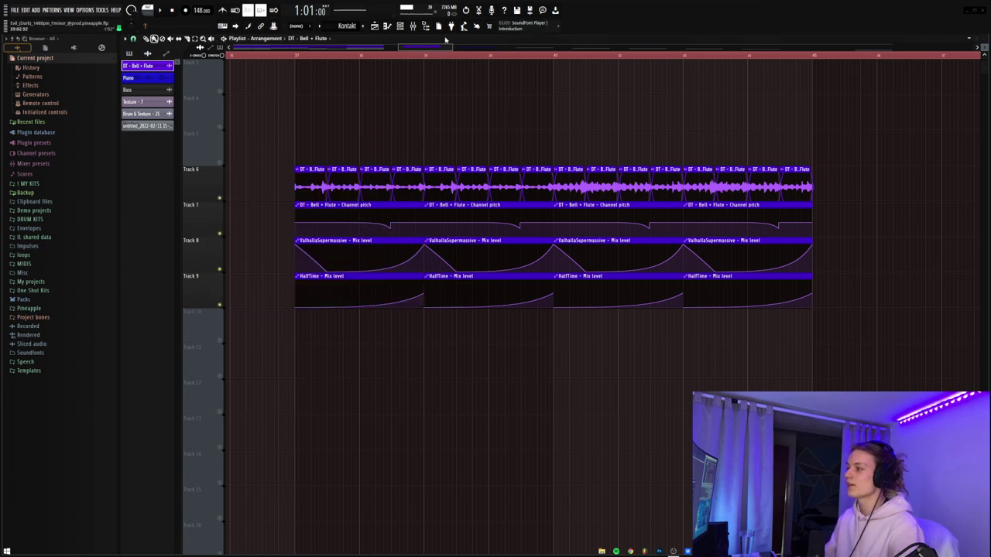
{"action": "scroll", "coordinate": [442, 58], "scroll_direction": "up", "scroll_amount": 2}
{"action": "scroll", "coordinate": [456, 60], "scroll_direction": "down", "scroll_amount": 3}
{"action": "scroll", "coordinate": [456, 61], "scroll_direction": "up", "scroll_amount": 2}
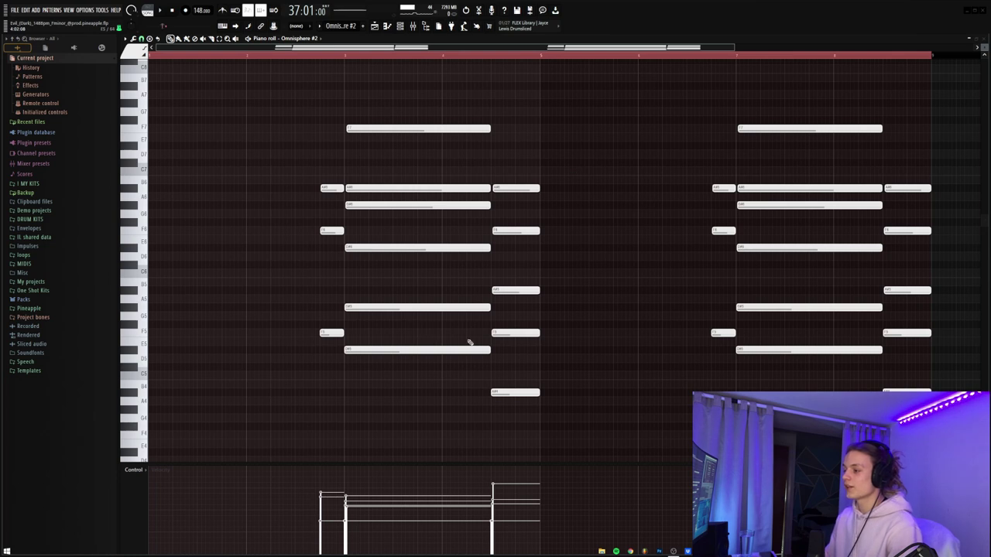
Step: Select the six long chord notes, then the D5 note, and switch to the Omnisphere pattern's notes
{"action": "left_click_drag", "start_coordinate": [414, 95], "coordinate": [411, 408]}
{"action": "left_click", "coordinate": [428, 398]}
{"action": "left_click_drag", "start_coordinate": [397, 331], "coordinate": [398, 367]}
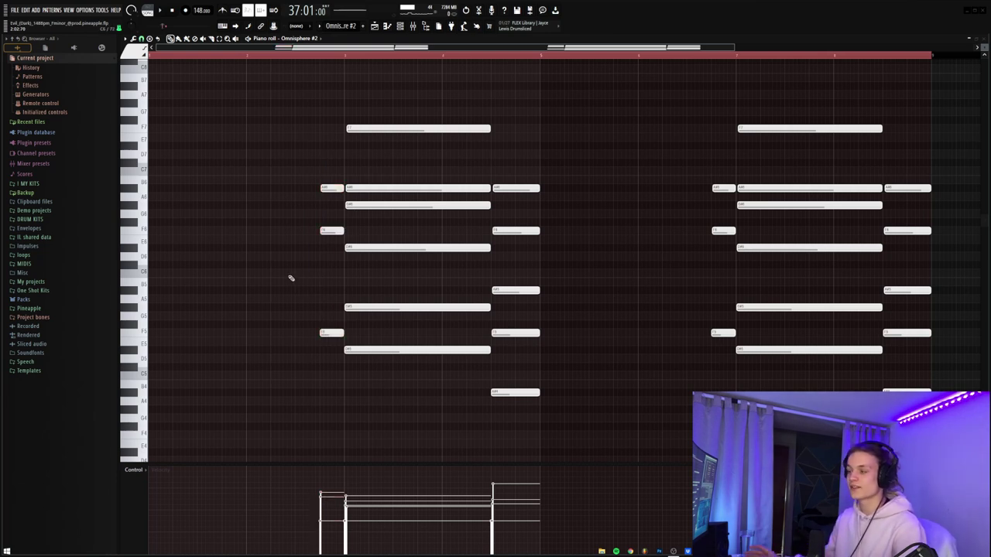
{"action": "key", "text": "KP_Subtract"}
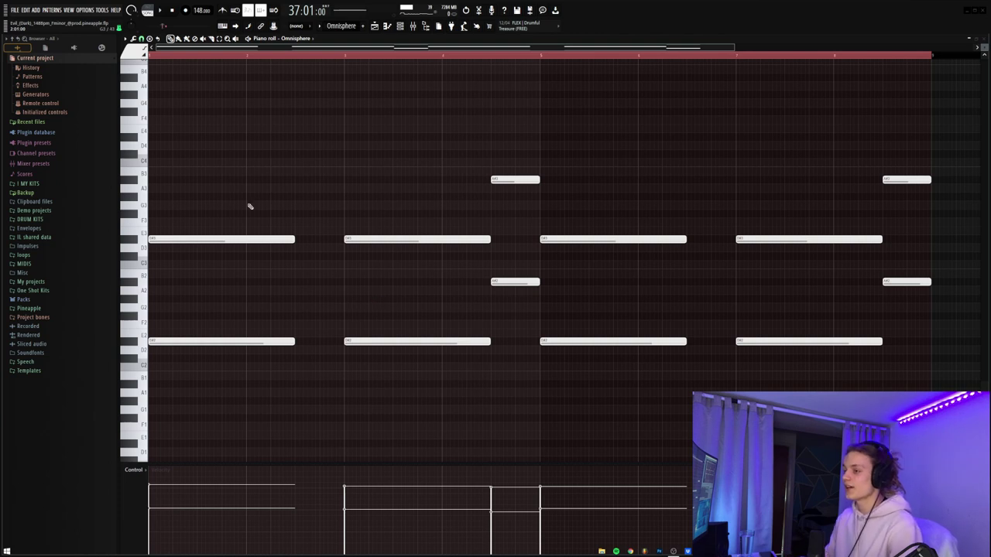
Step: Select the first two sustained notes and the two short upper notes, then clear the selection
{"action": "left_click_drag", "start_coordinate": [270, 204], "coordinate": [275, 360]}
{"action": "left_click_drag", "start_coordinate": [518, 151], "coordinate": [513, 349]}
{"action": "left_click", "coordinate": [513, 349], "text": "ctrl"}
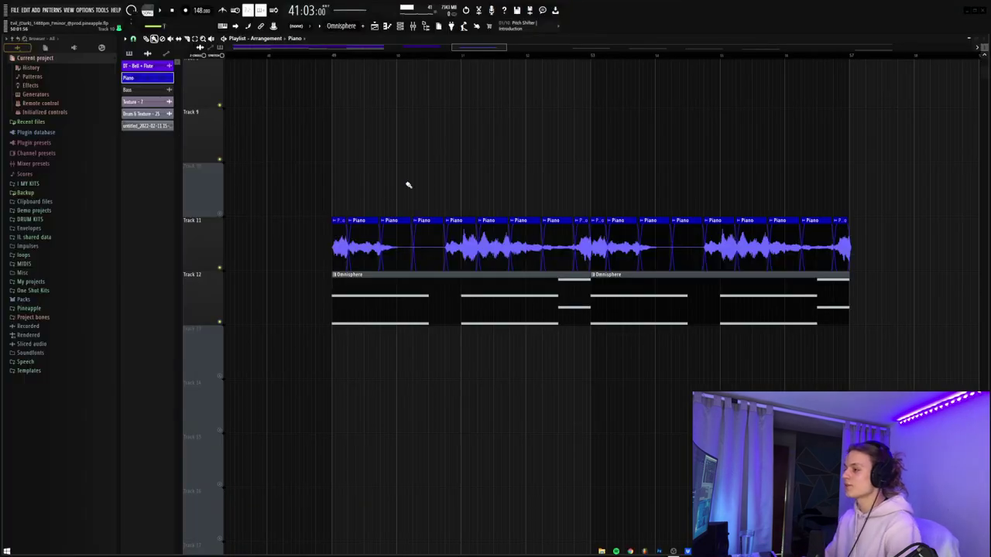
Step: Open the Piano audio clip's channel settings from the playlist
{"action": "double_click", "coordinate": [361, 243]}
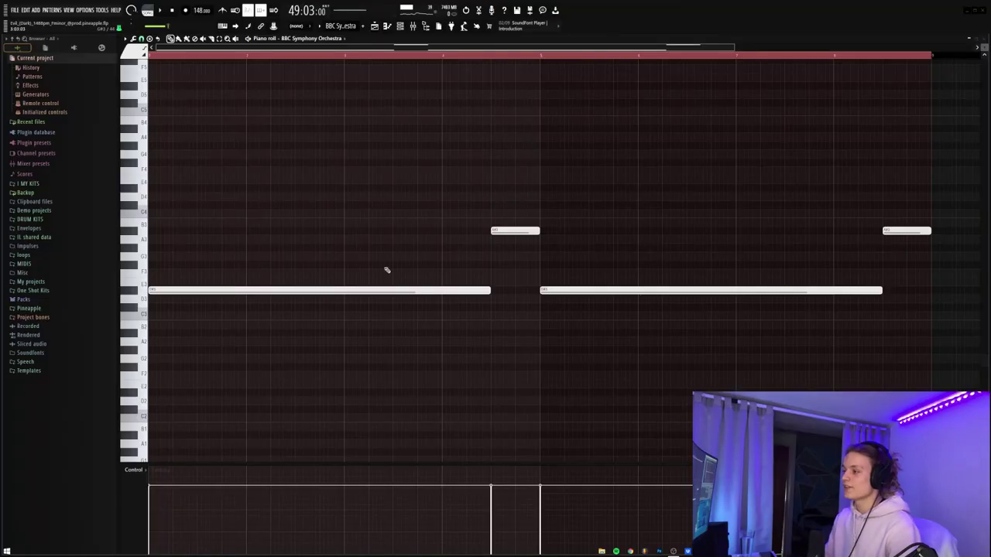
Step: Preview the two long BBC Symphony Orchestra sub notes and the short upper note between them
{"action": "left_click", "coordinate": [387, 290]}
{"action": "left_click", "coordinate": [514, 230]}
{"action": "left_click", "coordinate": [637, 290]}
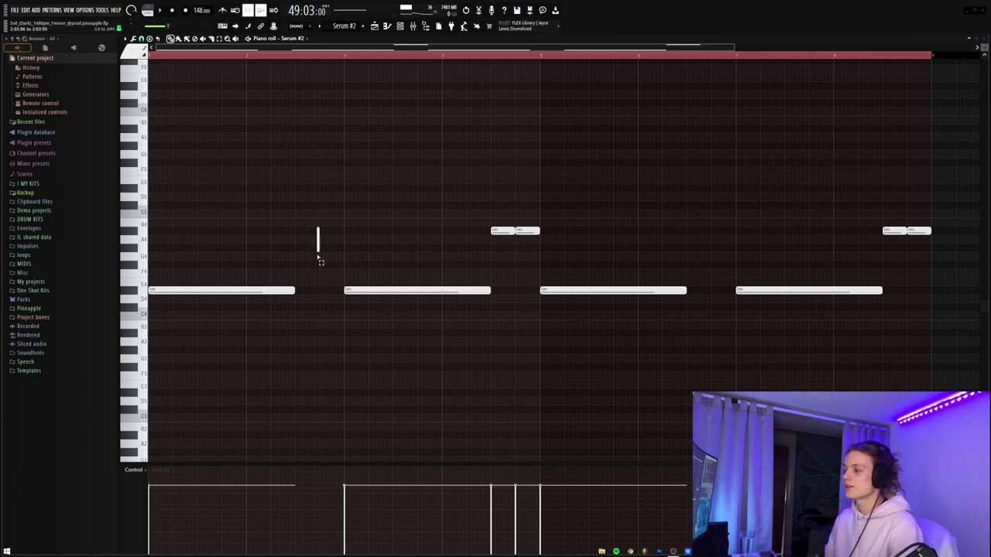
{"action": "left_click_drag", "start_coordinate": [435, 211], "coordinate": [934, 235]}
{"action": "left_click", "coordinate": [584, 211]}
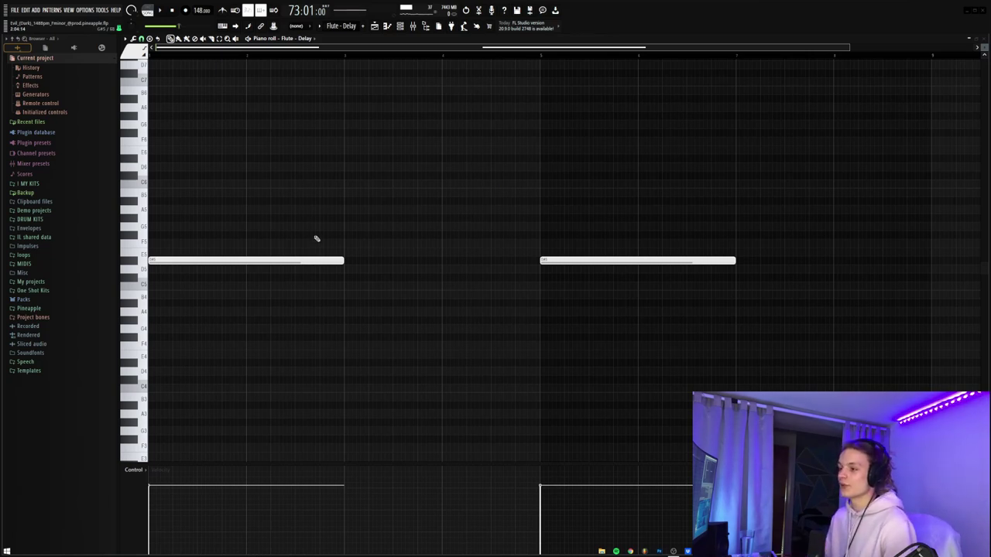
Step: Play the flute pattern, then select noah - softy's long A#5 note and grace notes and inspect A#5's properties
{"action": "key", "text": "space"}
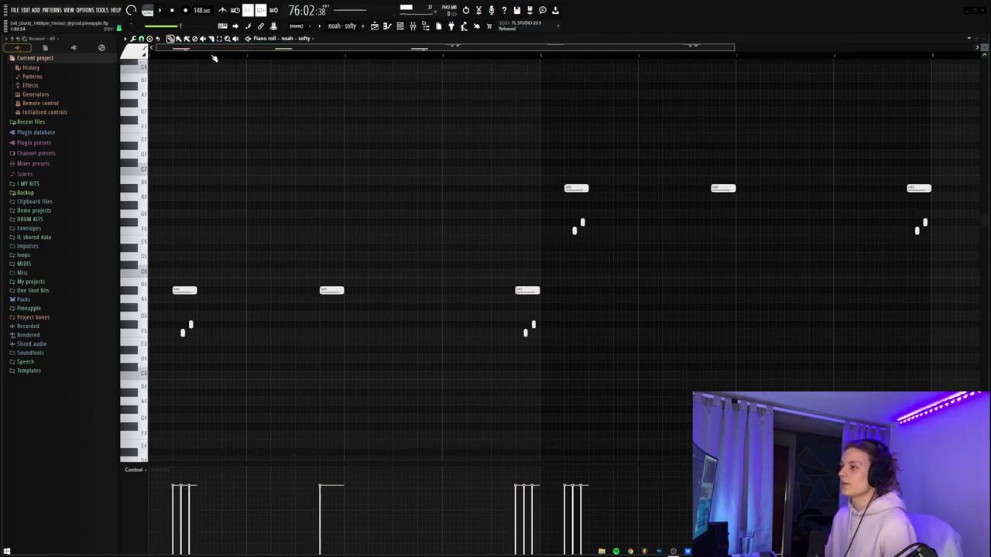
{"action": "scroll", "coordinate": [214, 58], "scroll_direction": "up", "scroll_amount": 8}
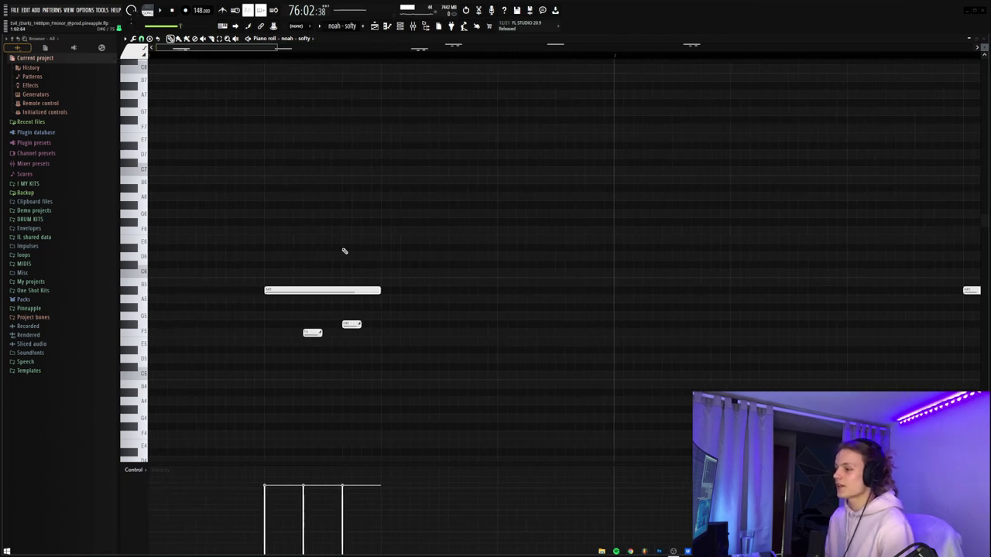
{"action": "left_click_drag", "start_coordinate": [342, 245], "coordinate": [337, 306]}
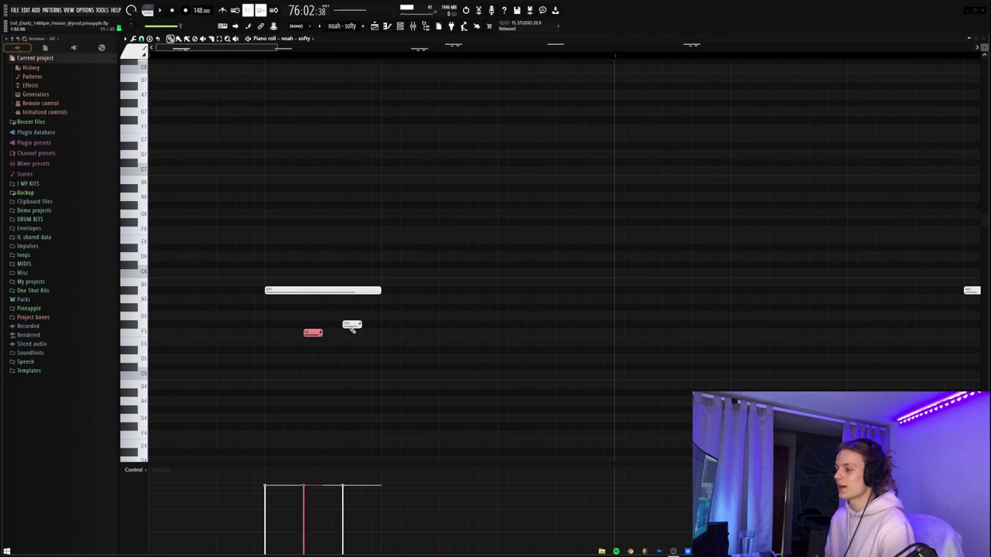
{"action": "left_click_drag", "start_coordinate": [379, 342], "coordinate": [290, 347]}
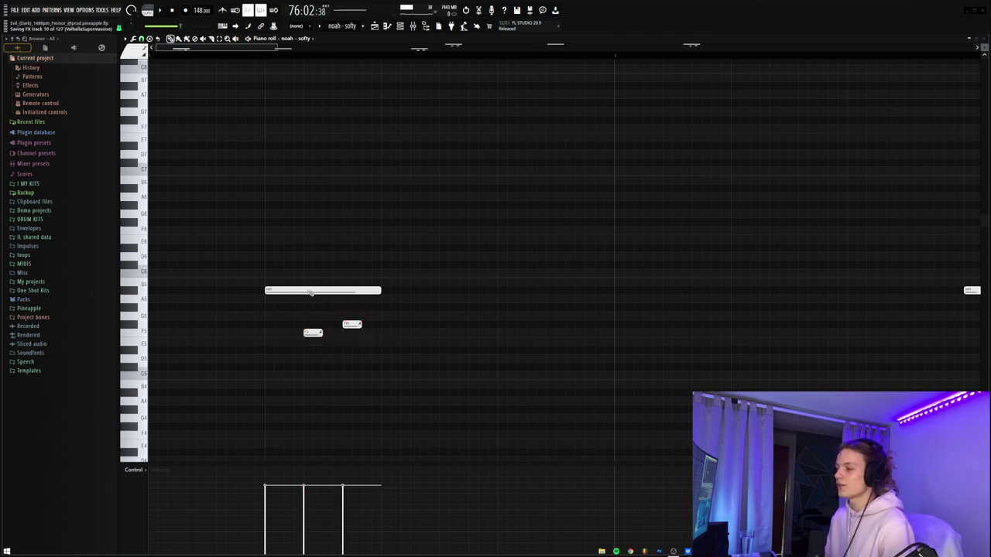
{"action": "double_click", "coordinate": [312, 291]}
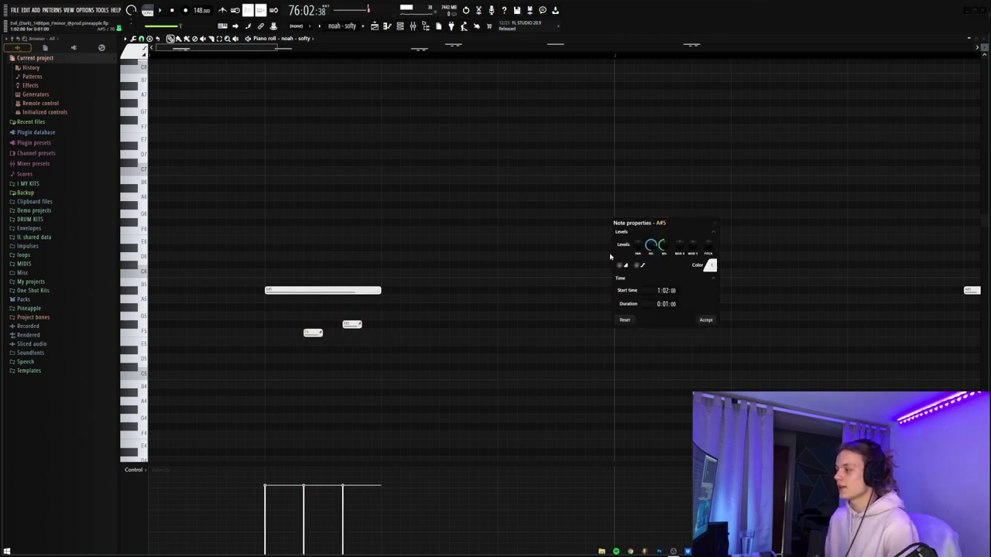
{"action": "key", "text": "Escape"}
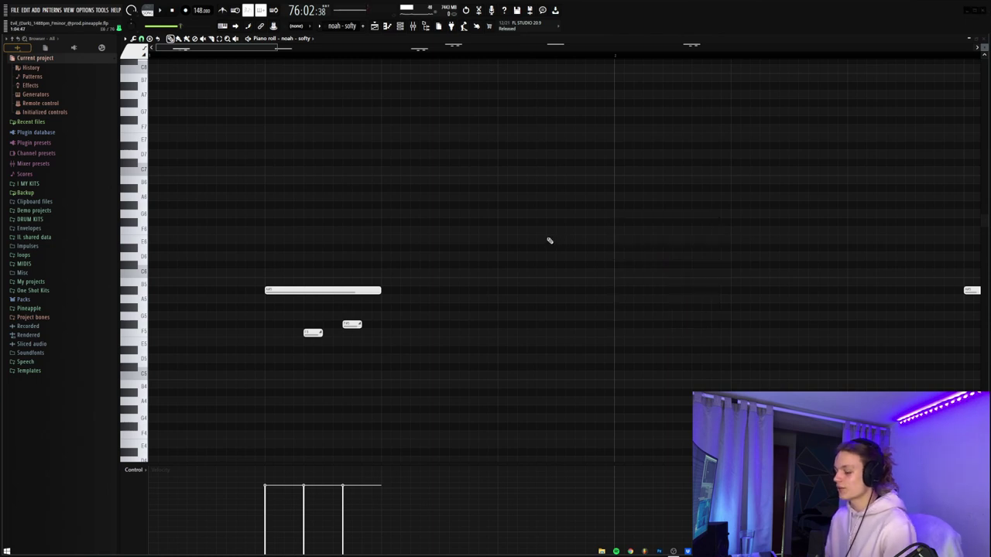
Step: Add a new note to noah - softy, then select and deselect the three top notes
{"action": "left_click", "coordinate": [440, 221]}
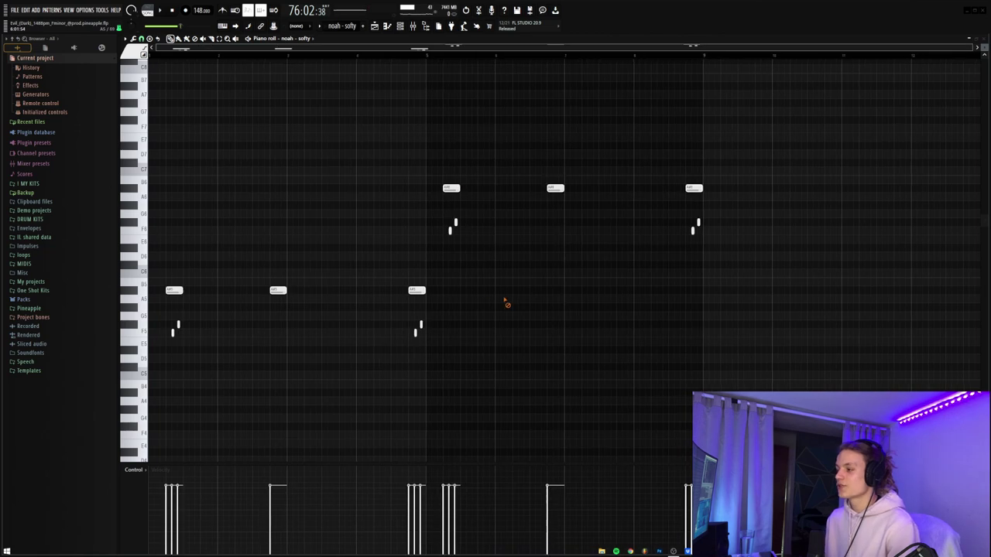
{"action": "left_click_drag", "start_coordinate": [823, 151], "coordinate": [421, 232]}
{"action": "left_click", "coordinate": [562, 132]}
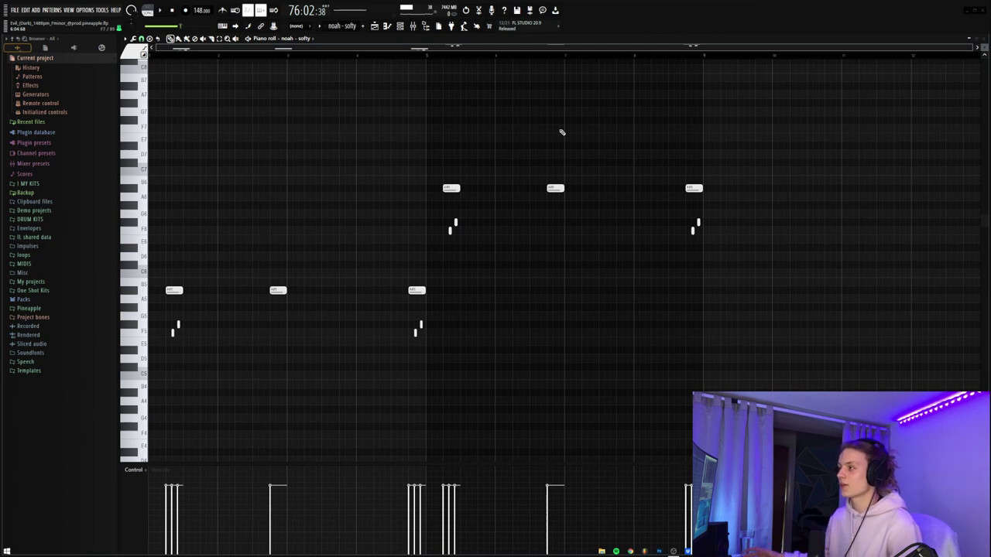
Step: Show the Yeat Bell 1 pattern in the piano roll and preview its first long bell note
{"action": "key", "text": "Down"}
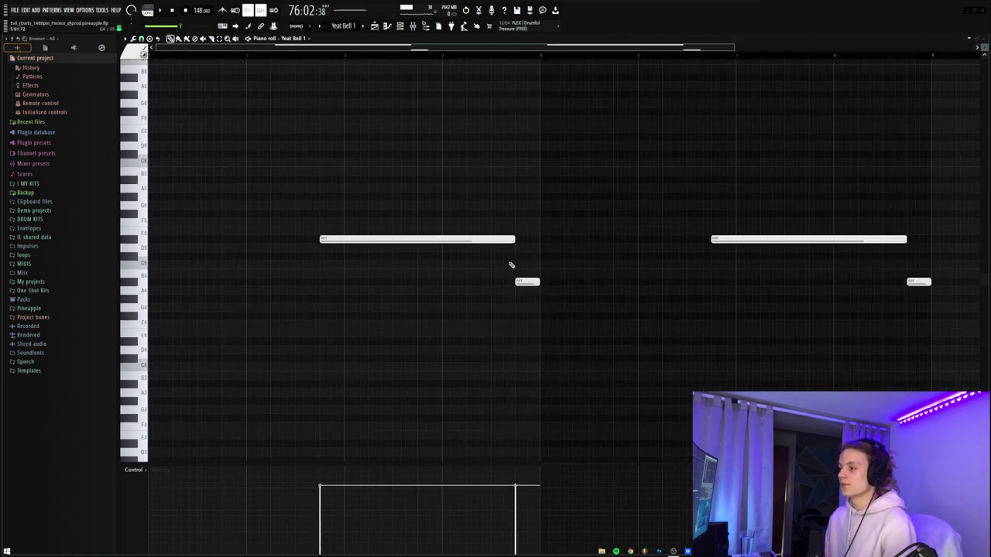
{"action": "left_click", "coordinate": [389, 236]}
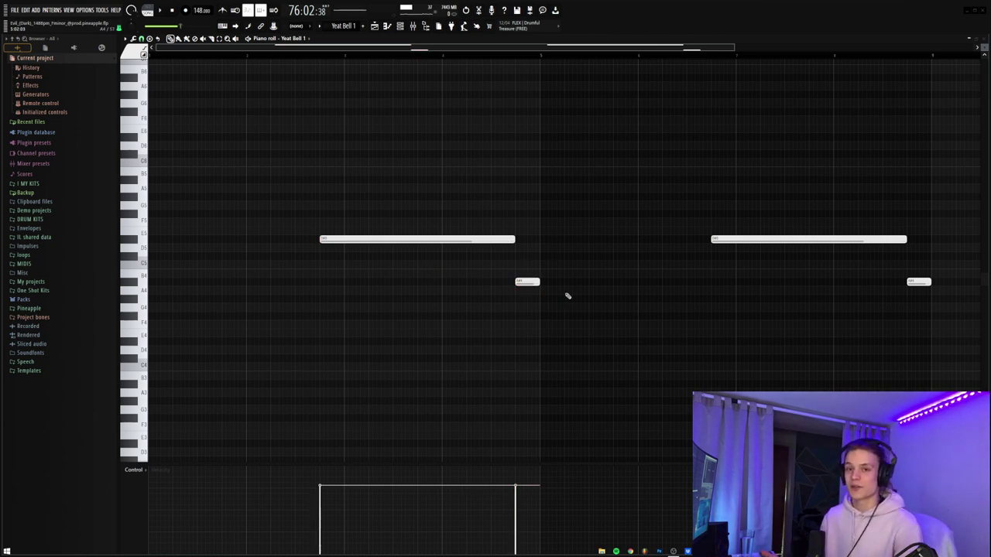
Step: Switch the piano roll to the Pluck - Shine pattern's sixteen single-pitch notes
{"action": "key", "text": "Down"}
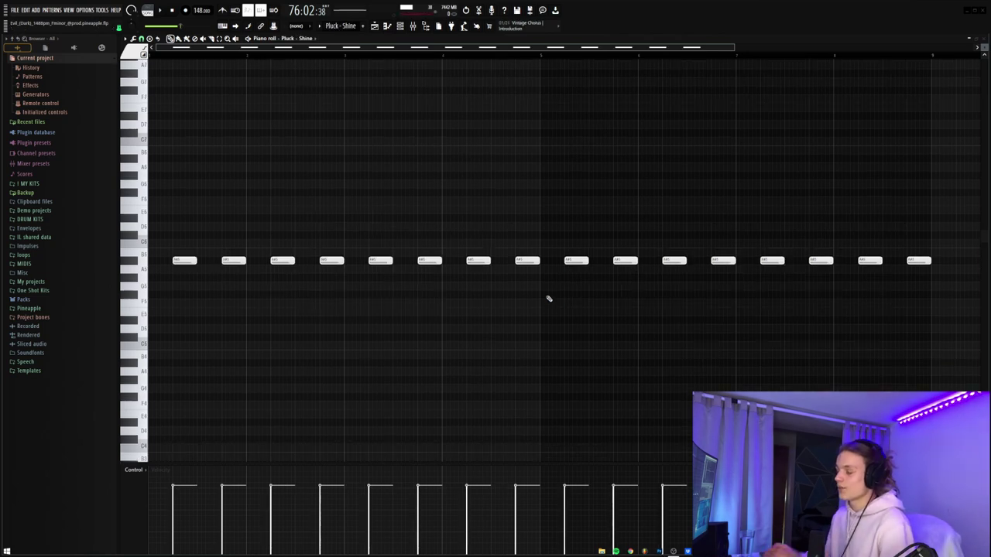